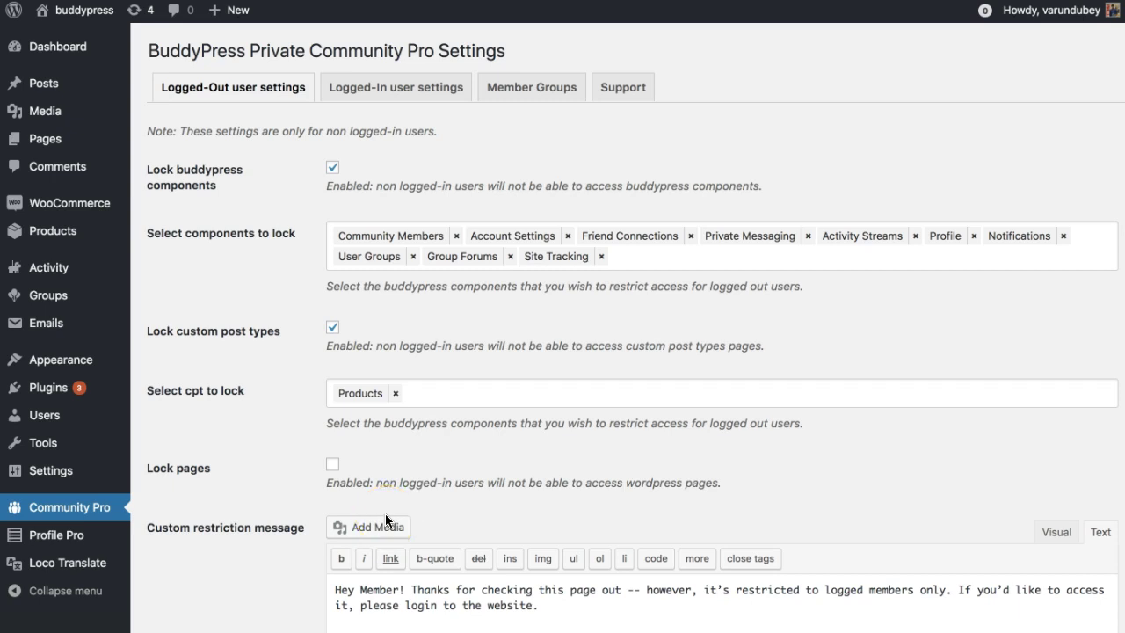
# Examine the logged-out user settings for locked components, custom post types, pages and the custom restriction message
pyautogui.click(580, 343)
pyautogui.scroll(-4, 243, 451)
pyautogui.scroll(3, 242, 454)
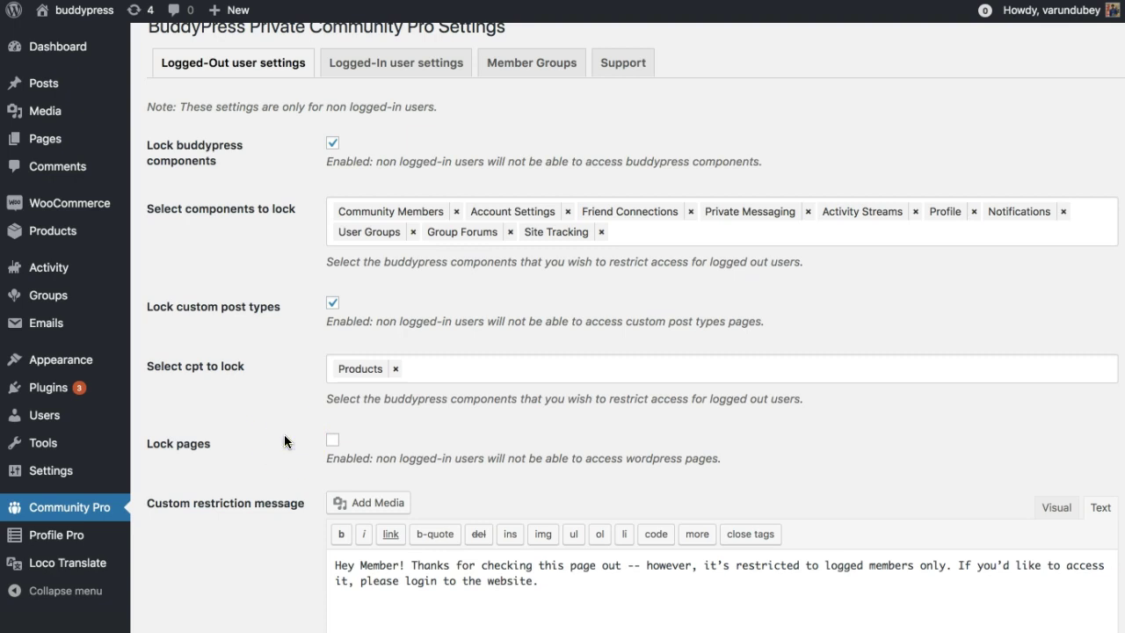
pyautogui.scroll(-1, 284, 441)
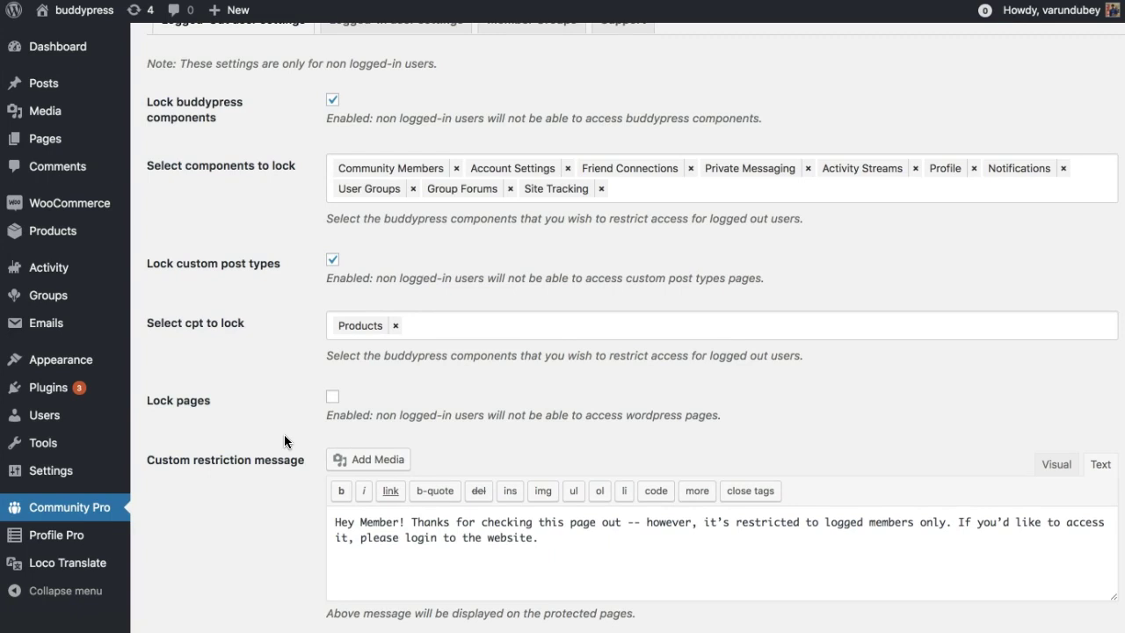
pyautogui.scroll(-1, 284, 441)
pyautogui.scroll(-1, 320, 411)
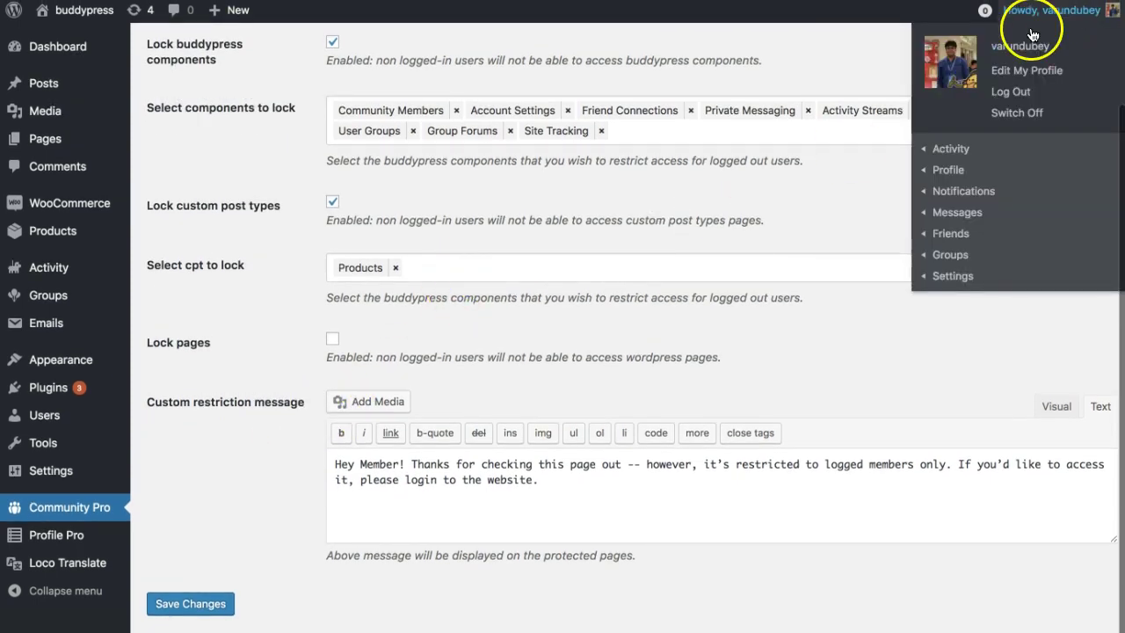
# Copy the link to the member's profile, open it in an incognito window and read the restriction message for logged-out visitors
pyautogui.moveTo(1054, 11)
pyautogui.rightClick(955, 171)
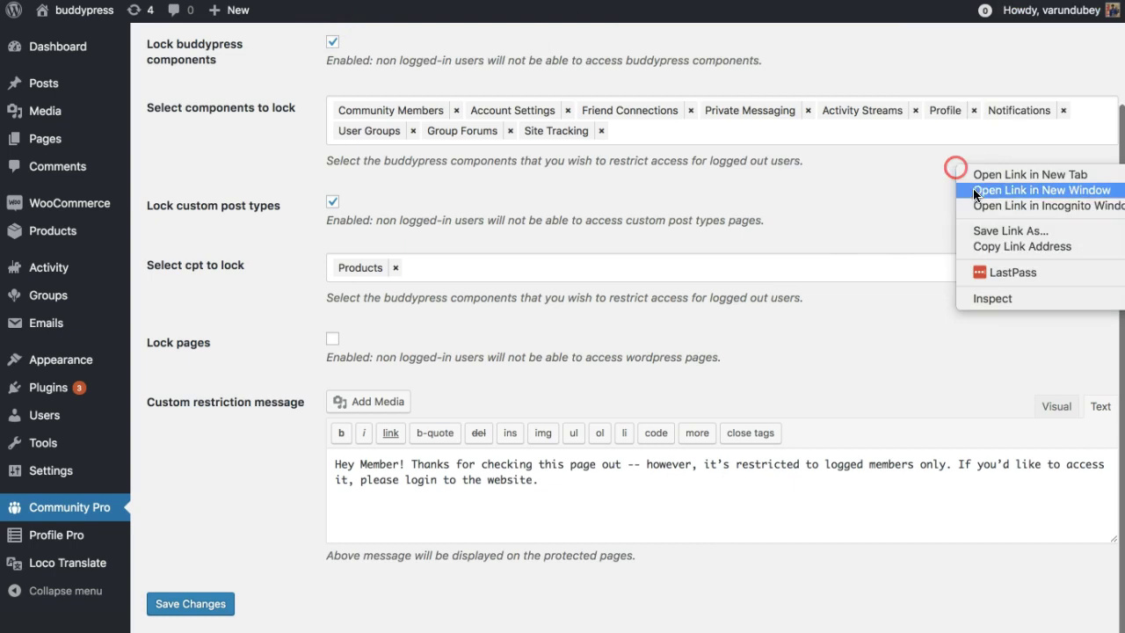
pyautogui.click(1016, 244)
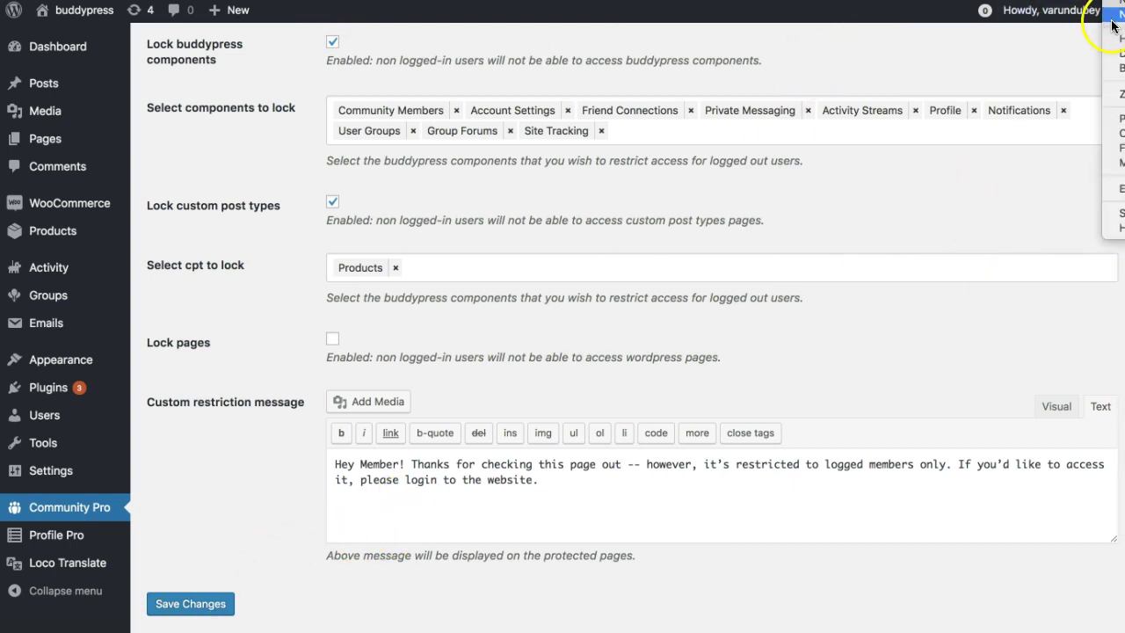
pyautogui.press('super+shift+n')
pyautogui.rightClick(464, 1)
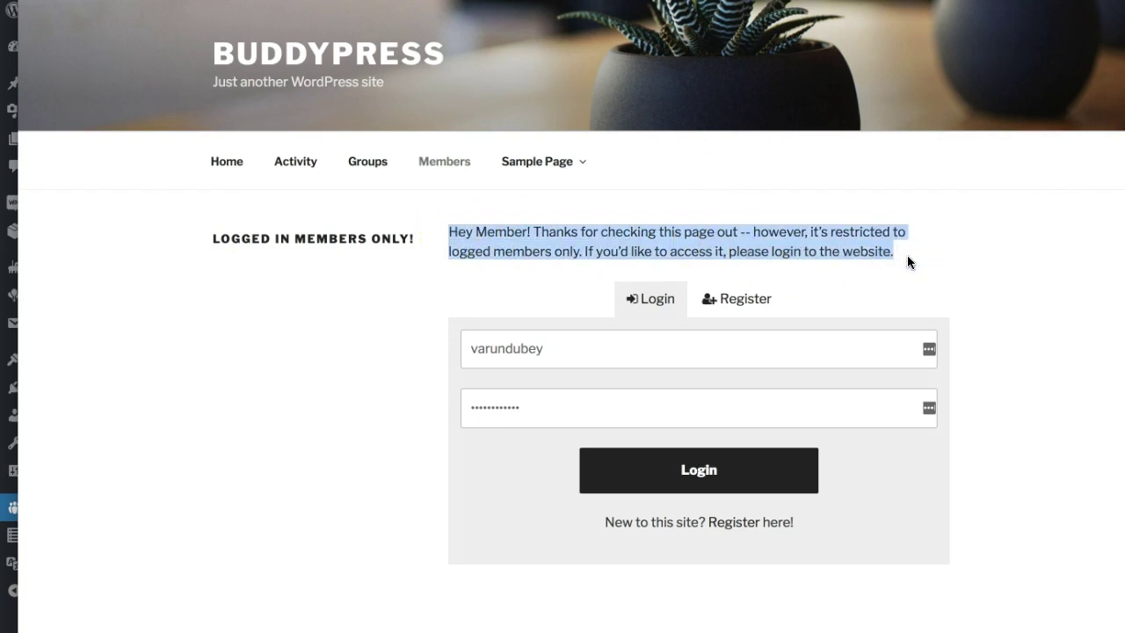
pyautogui.click(896, 259)
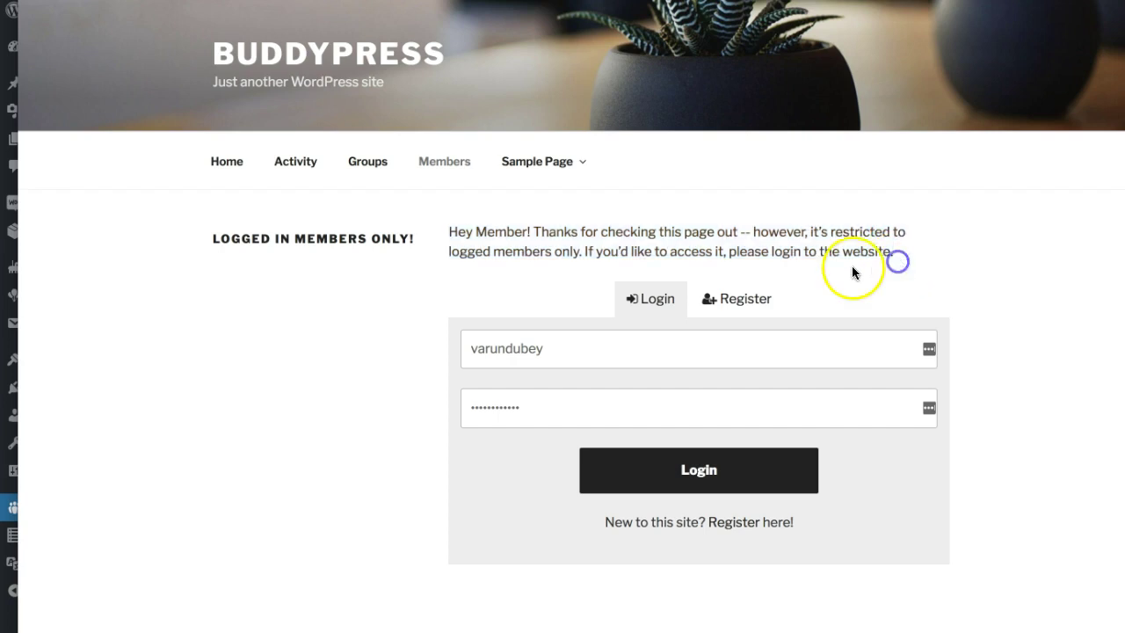
# Preview the registration form on the restricted page and return to the login form
pyautogui.scroll(-1, 728, 294)
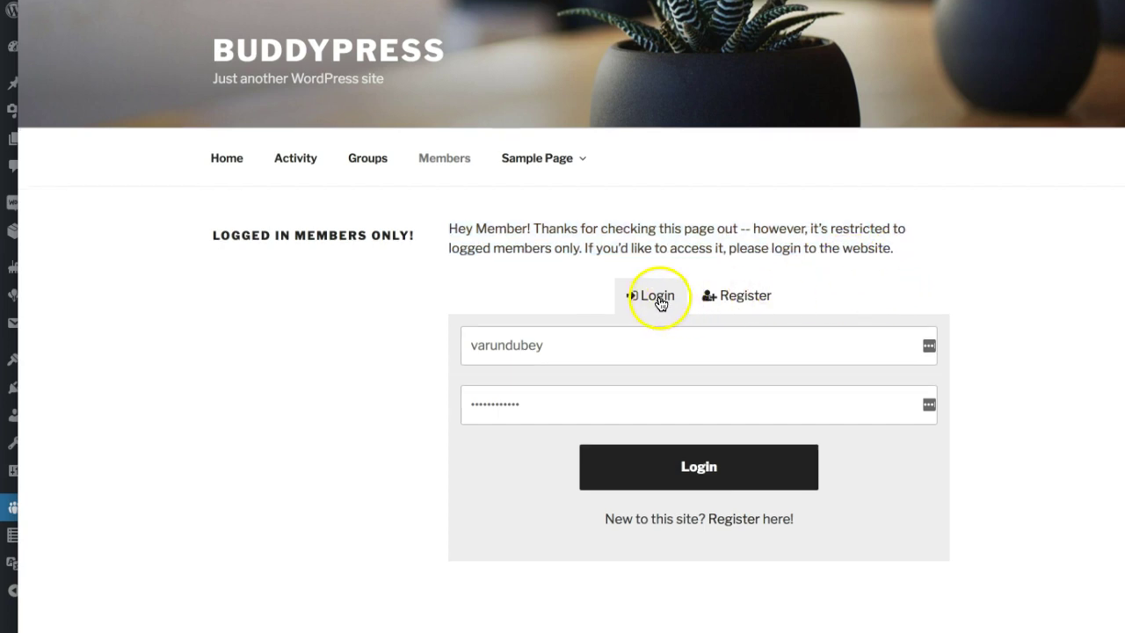
pyautogui.click(729, 296)
pyautogui.click(657, 297)
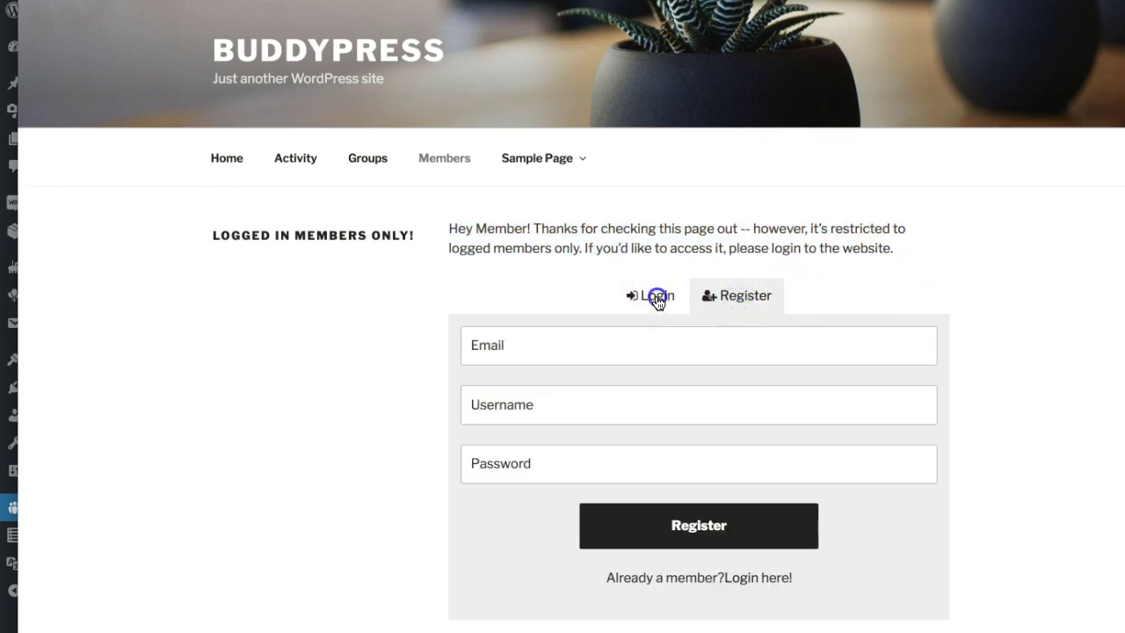
pyautogui.scroll(-1, 711, 316)
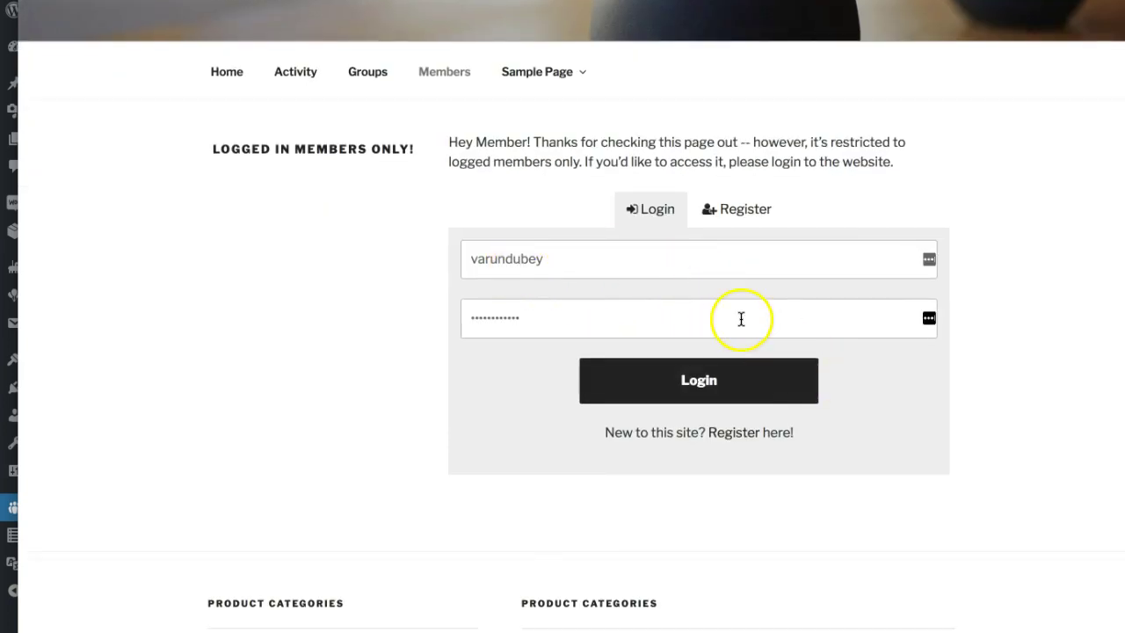
# Log in from the restricted page with the prefilled account and review the member's profile fields
pyautogui.click(703, 384)
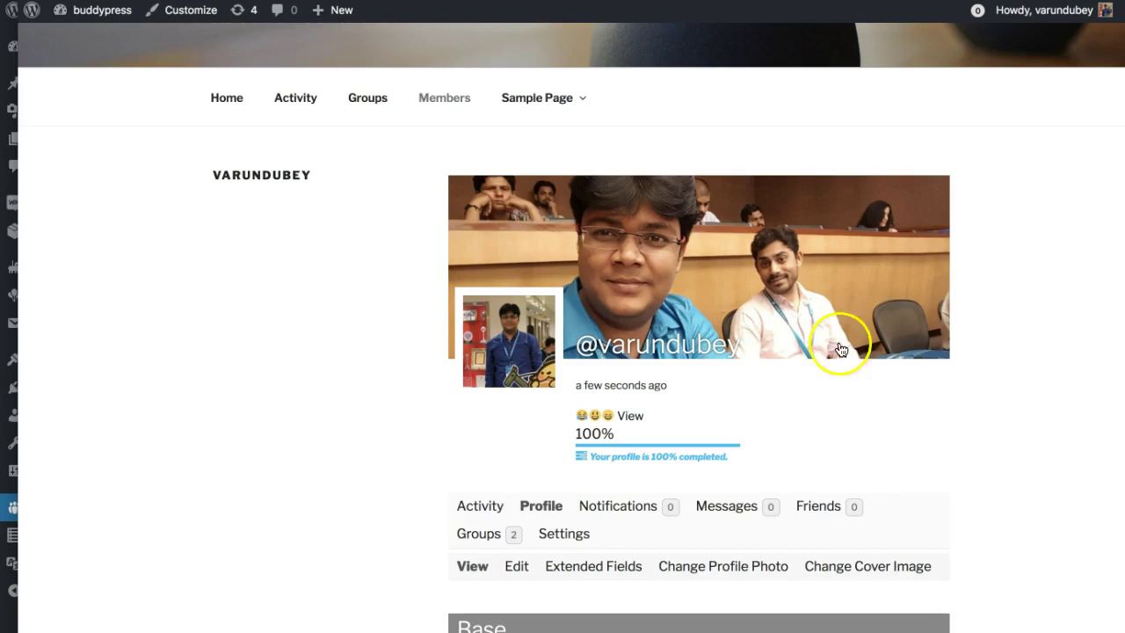
pyautogui.scroll(-2, 878, 351)
pyautogui.scroll(-5, 929, 234)
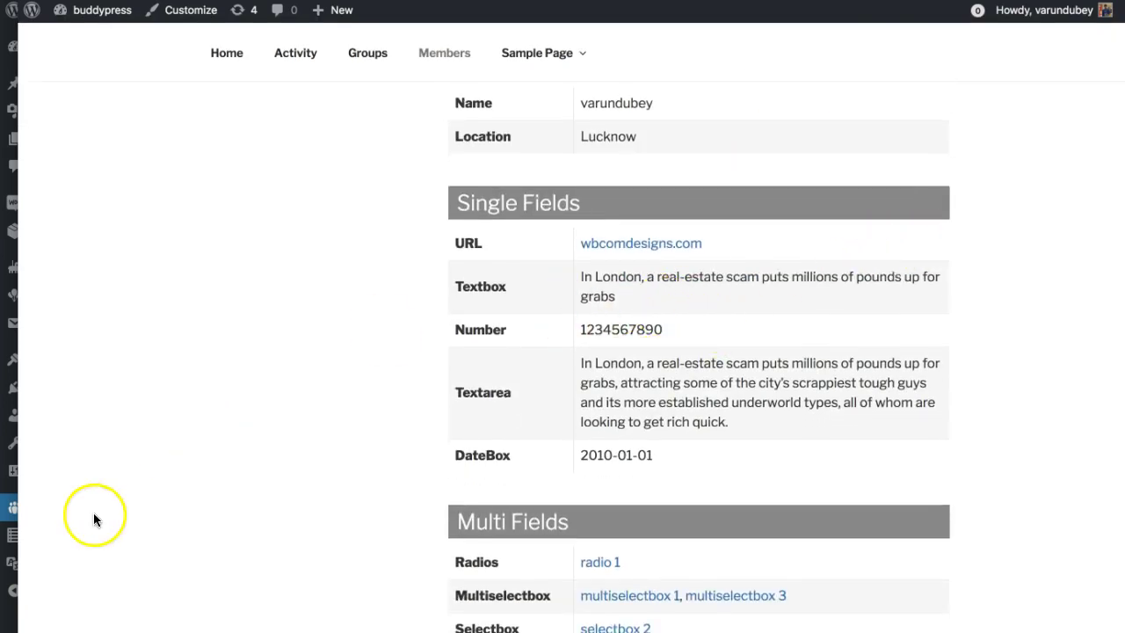
# Open the logged-in user settings of BuddyPress Private Community Pro and review the option removing admin roles from the members directory
pyautogui.click(409, 87)
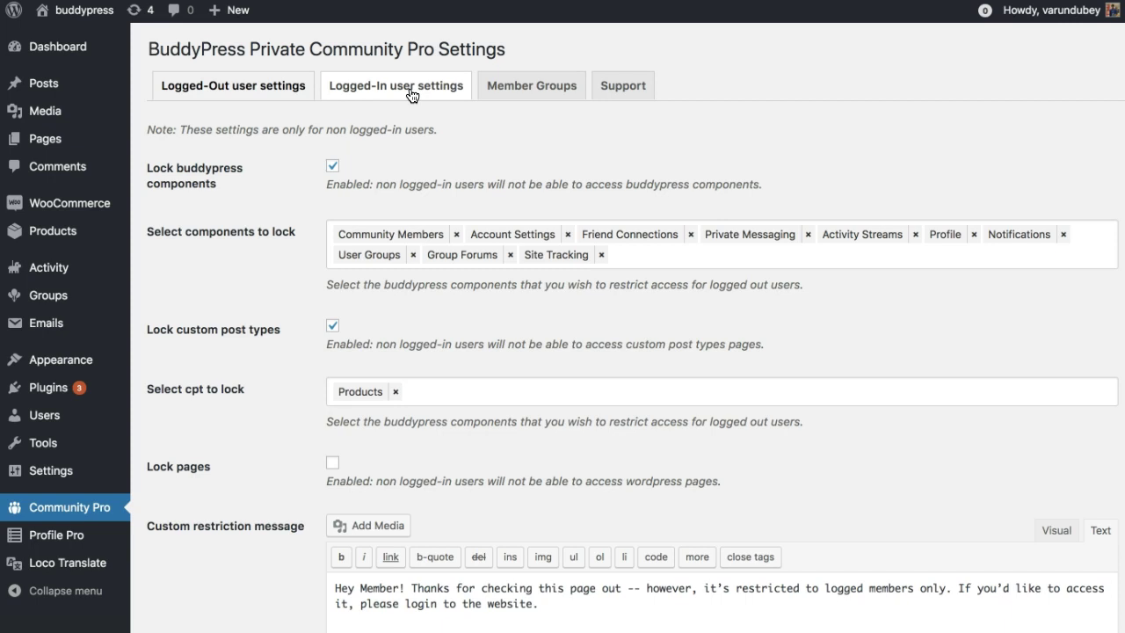
pyautogui.scroll(-3, 498, 224)
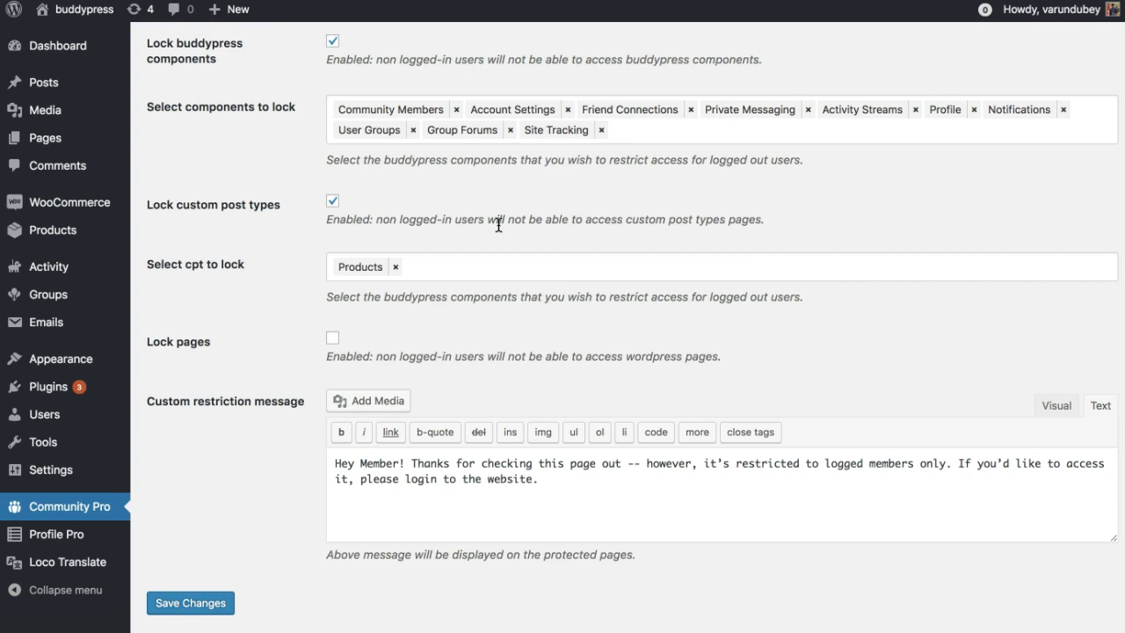
pyautogui.scroll(3, 498, 224)
pyautogui.click(423, 91)
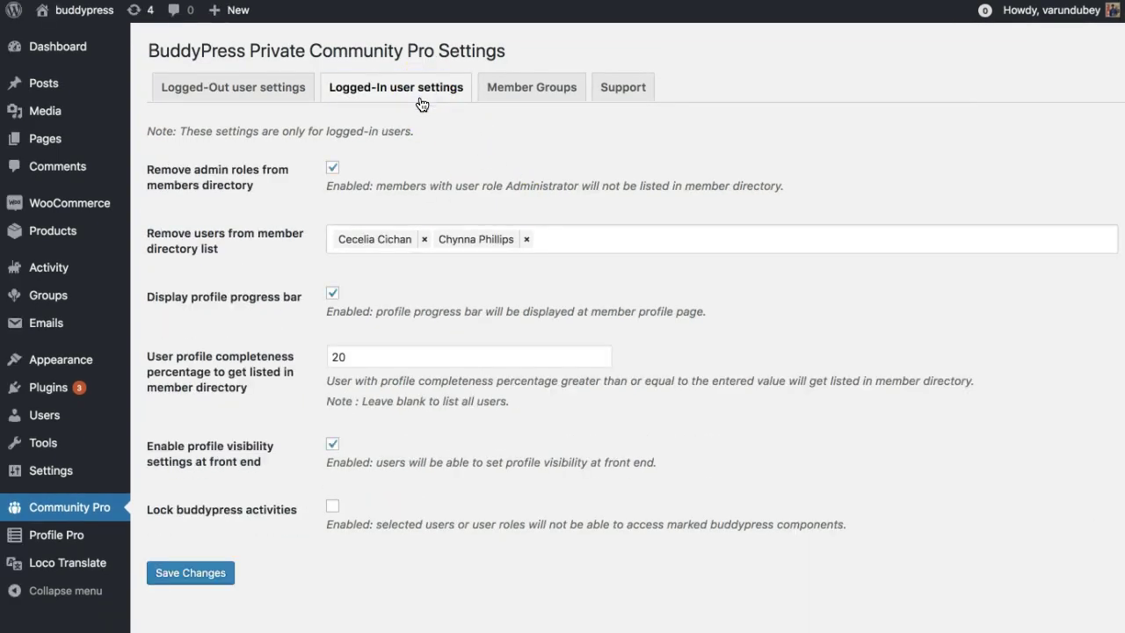
pyautogui.click(423, 104)
pyautogui.click(338, 171)
# Add two more users to the list of users removed from the member directory
pyautogui.click(557, 240)
pyautogui.click(468, 285)
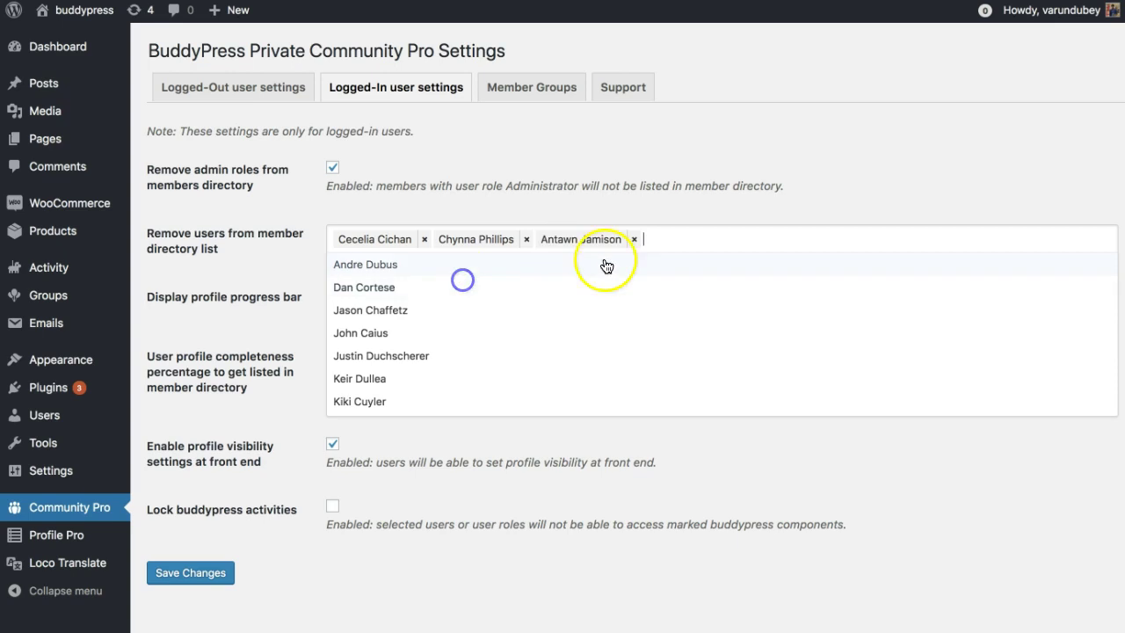
pyautogui.click(693, 239)
pyautogui.click(677, 289)
pyautogui.click(269, 254)
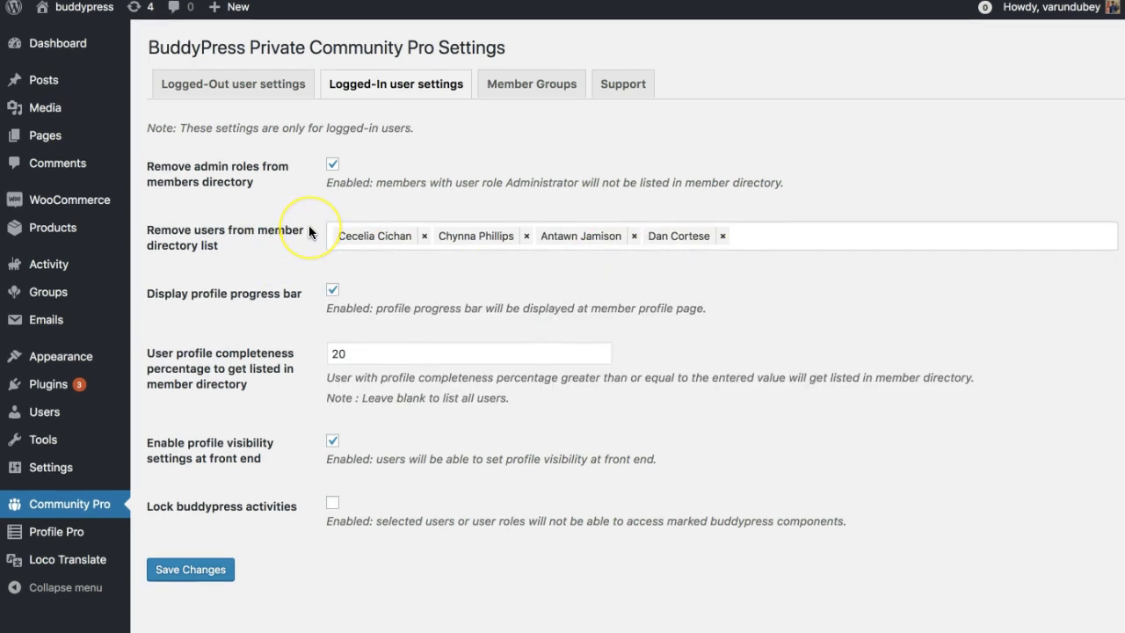
pyautogui.click(296, 249)
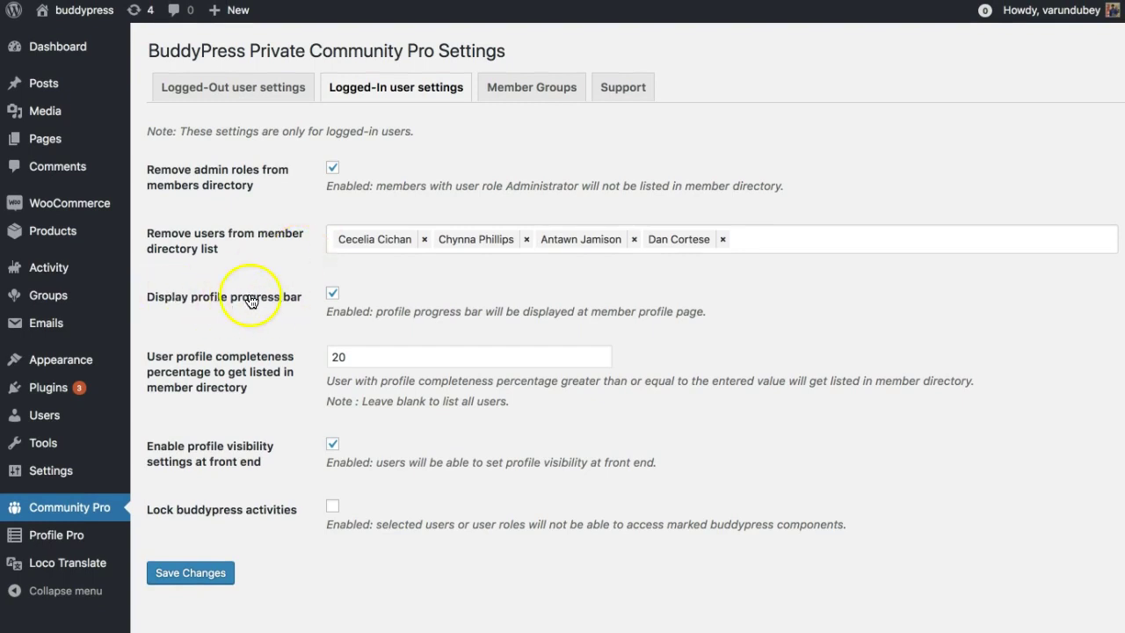
# Examine the profile progress bar option and the profile completeness percentage required for listing in the member directory
pyautogui.click(331, 293)
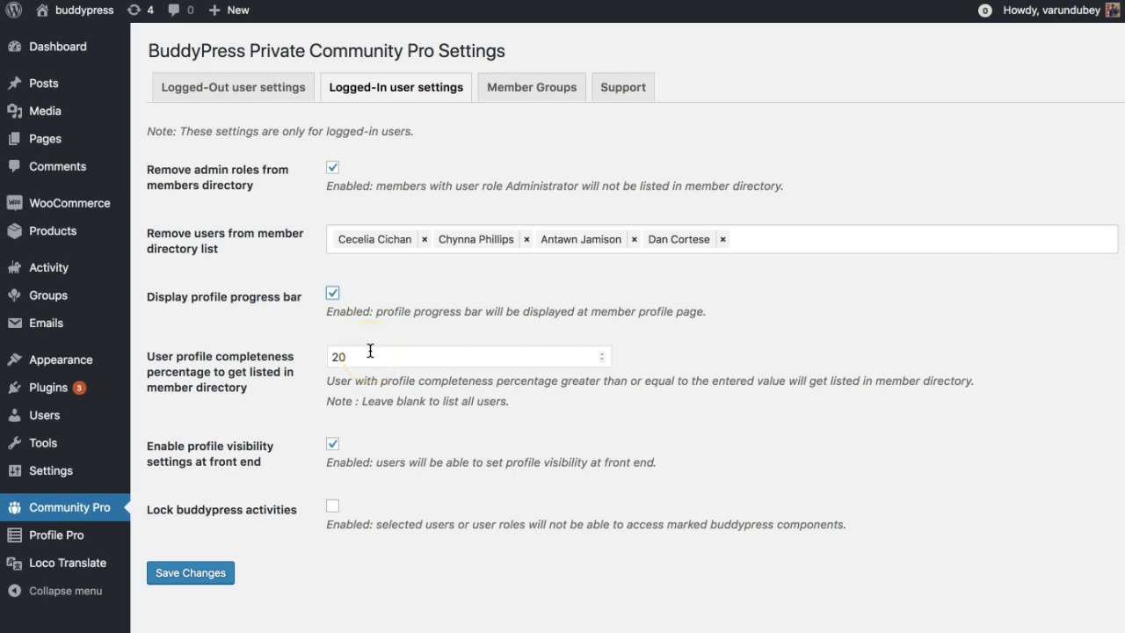
pyautogui.moveTo(370, 356); pyautogui.dragTo(316, 356)
pyautogui.click(309, 356)
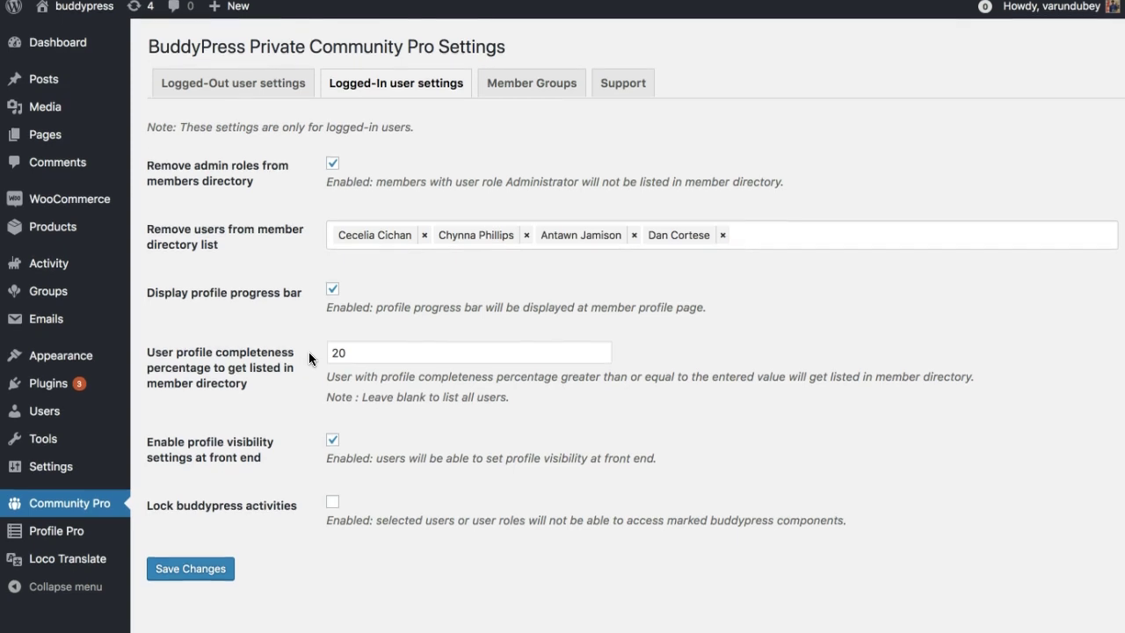
pyautogui.click(293, 394)
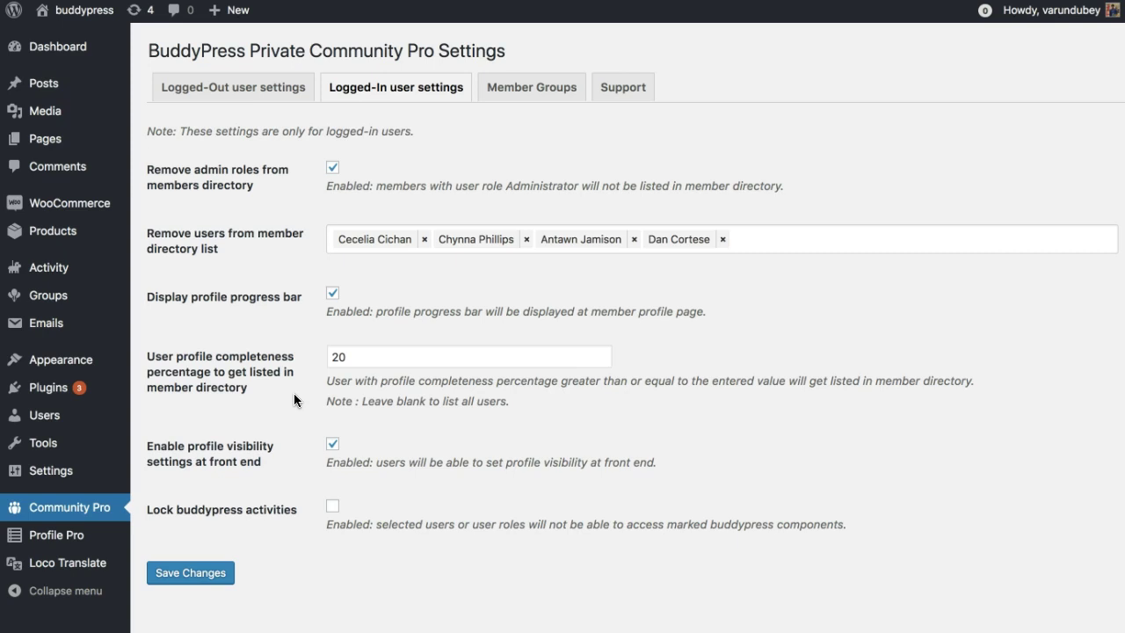
# Open the member account's profile visibility settings and bring up the choices for profile page visibility
pyautogui.click(1059, 24)
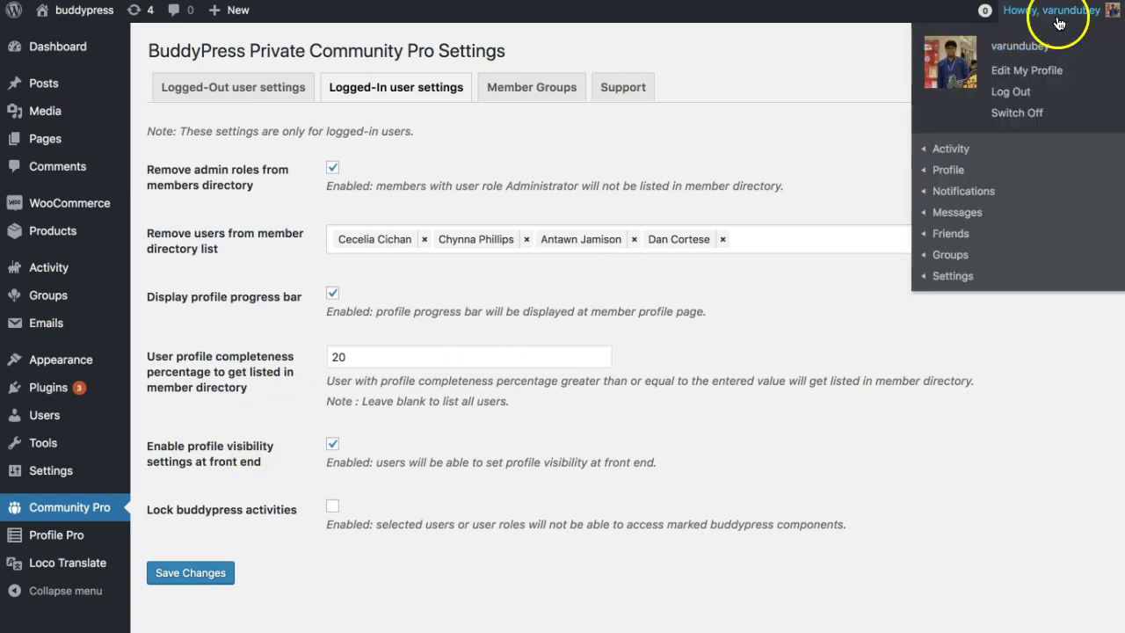
pyautogui.click(936, 283)
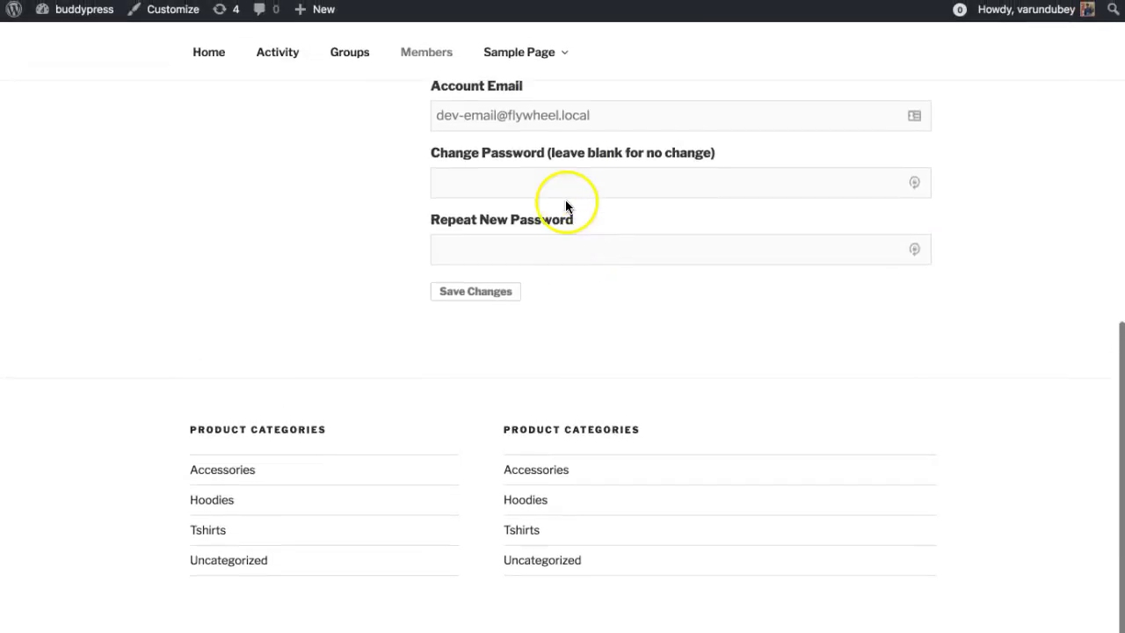
pyautogui.scroll(2, 557, 214)
pyautogui.click(603, 208)
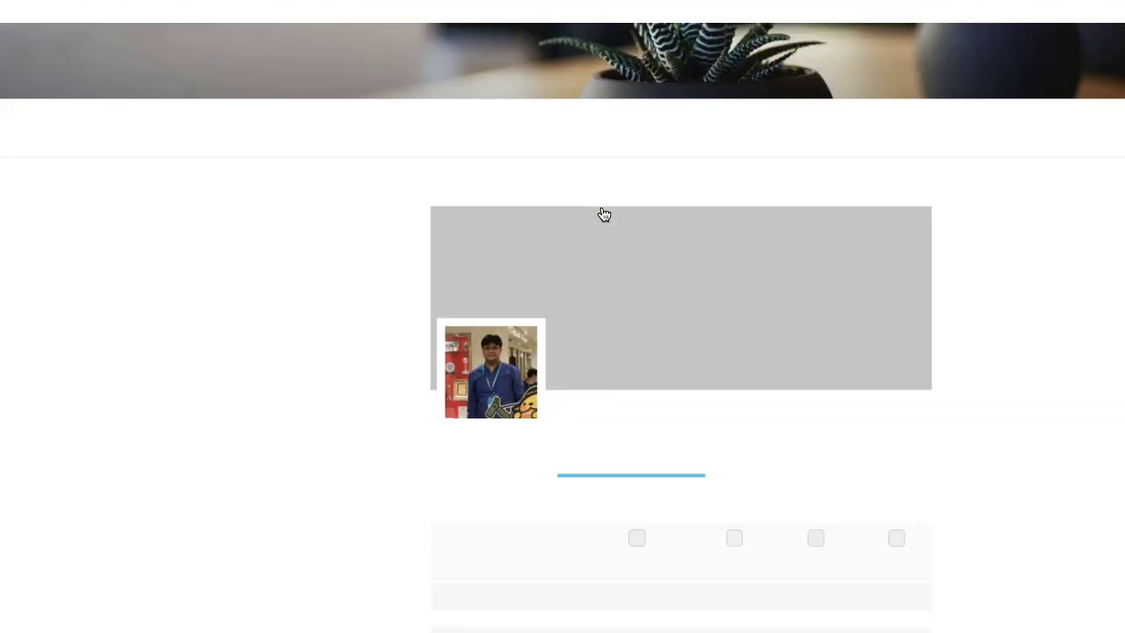
pyautogui.scroll(-10, 639, 294)
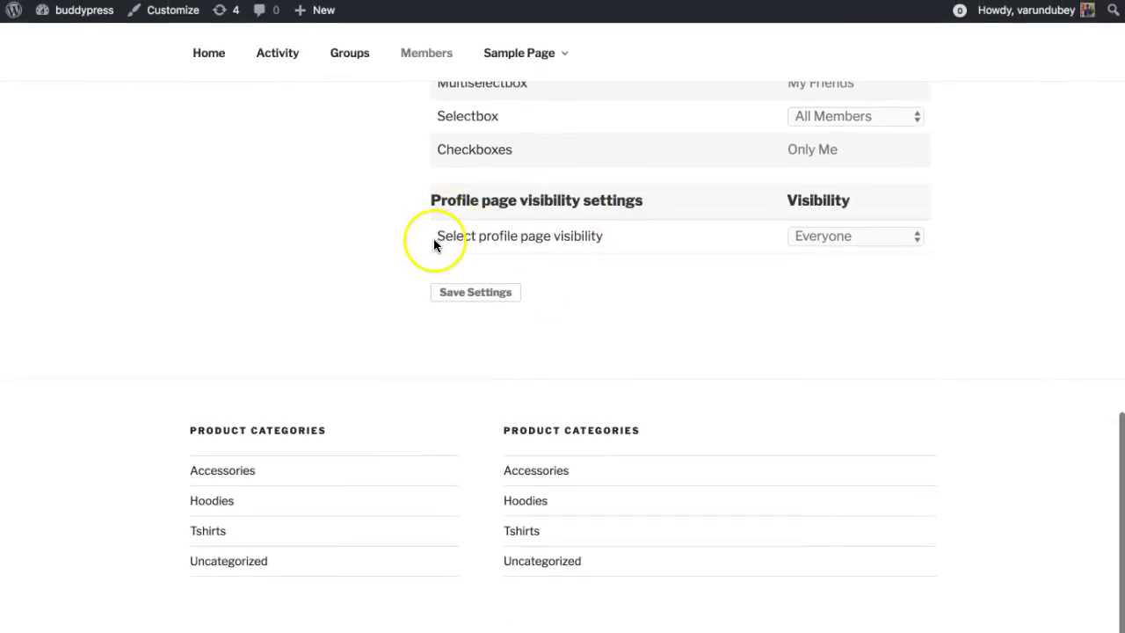
pyautogui.click(837, 243)
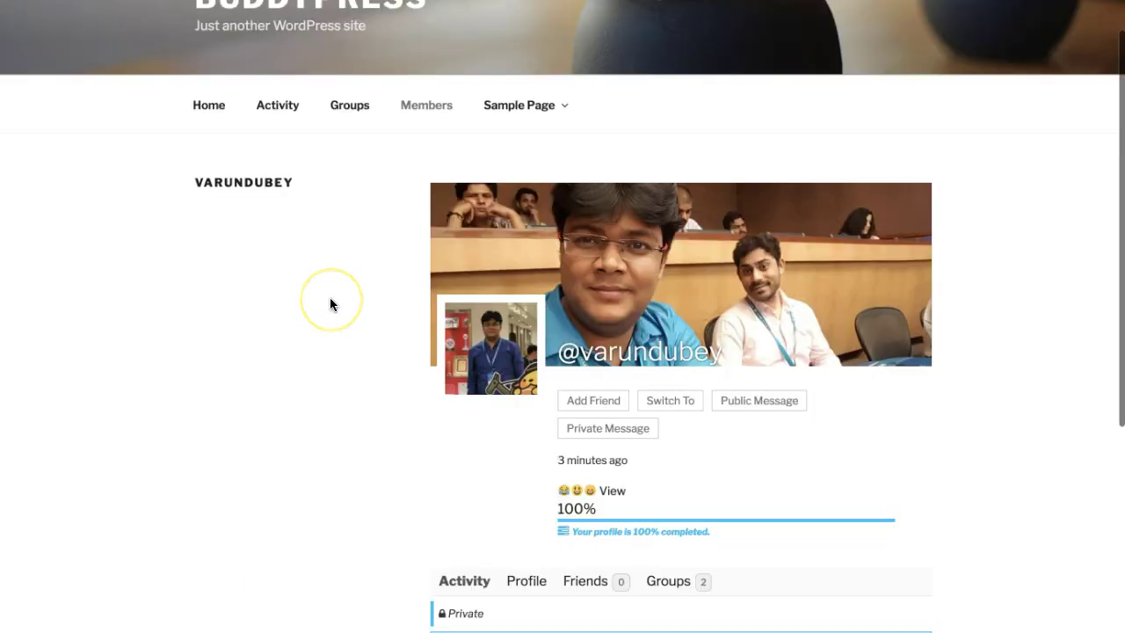
# Check the restriction notice shown on the member's profile page to a member who is not a friend
pyautogui.scroll(-2, 330, 300)
pyautogui.scroll(-1, 599, 360)
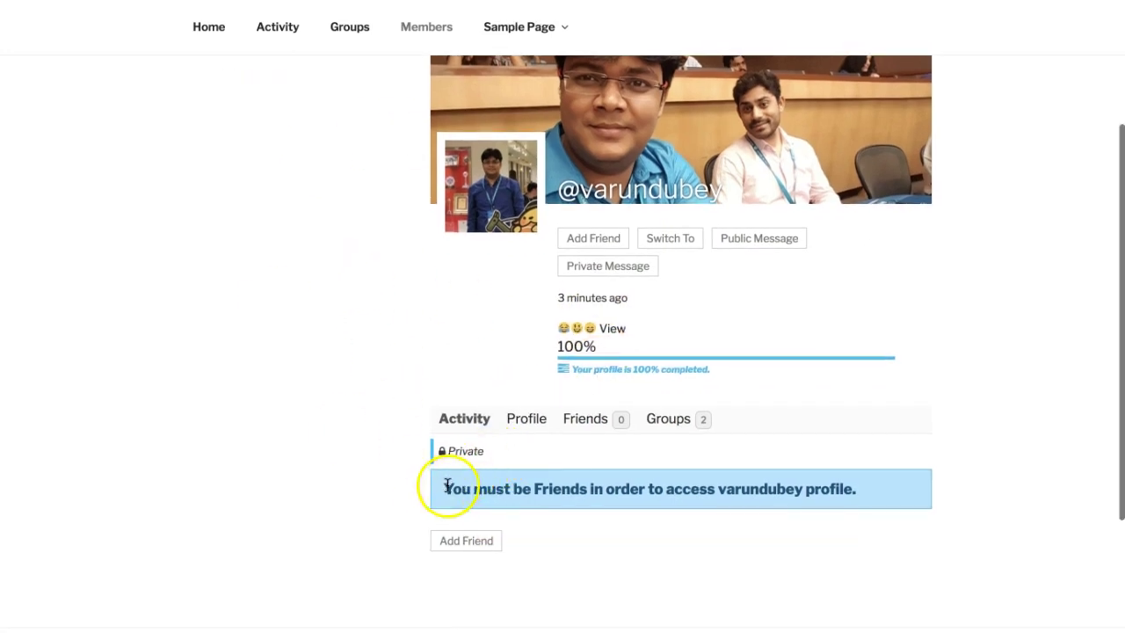
pyautogui.moveTo(445, 485); pyautogui.dragTo(863, 490)
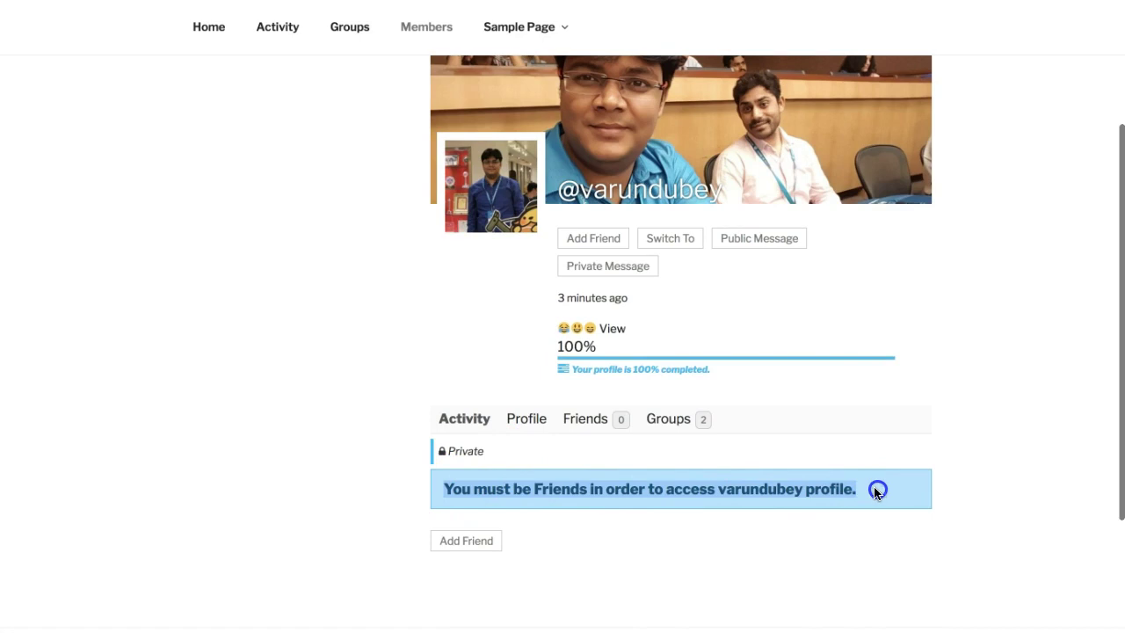